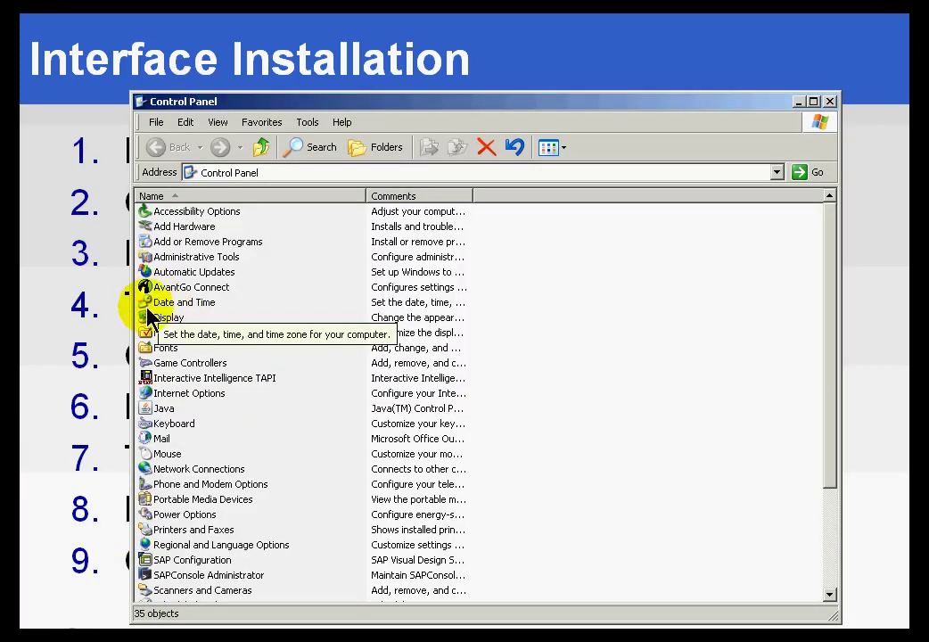
Review the Date and Time settings and time zone, then close them unchanged.
{"action": "left_click", "coordinate": [148, 303]}
{"action": "double_click", "coordinate": [148, 303]}
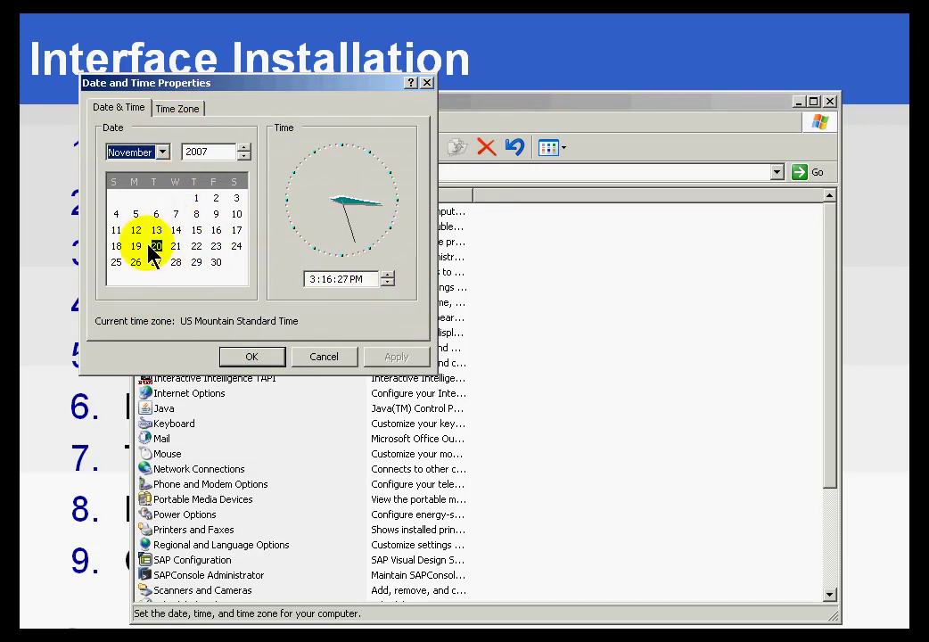
{"action": "left_click", "coordinate": [181, 111]}
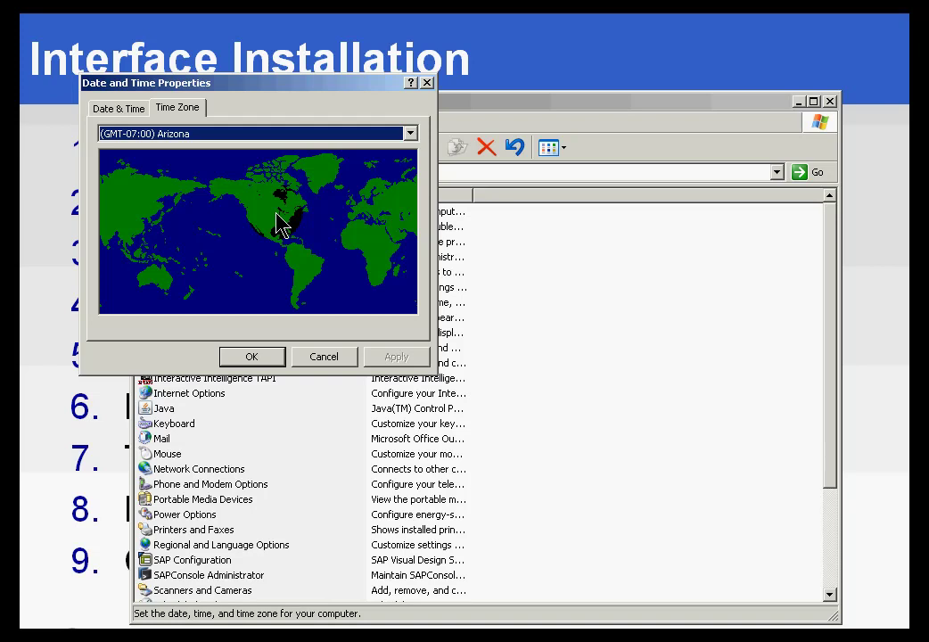
{"action": "left_click", "coordinate": [330, 361]}
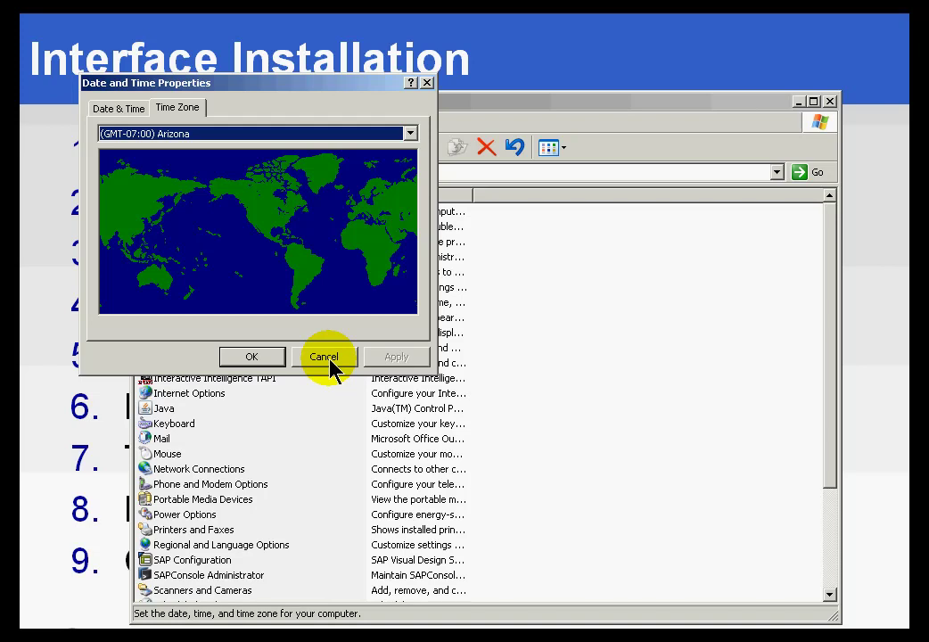
{"action": "left_click", "coordinate": [118, 108]}
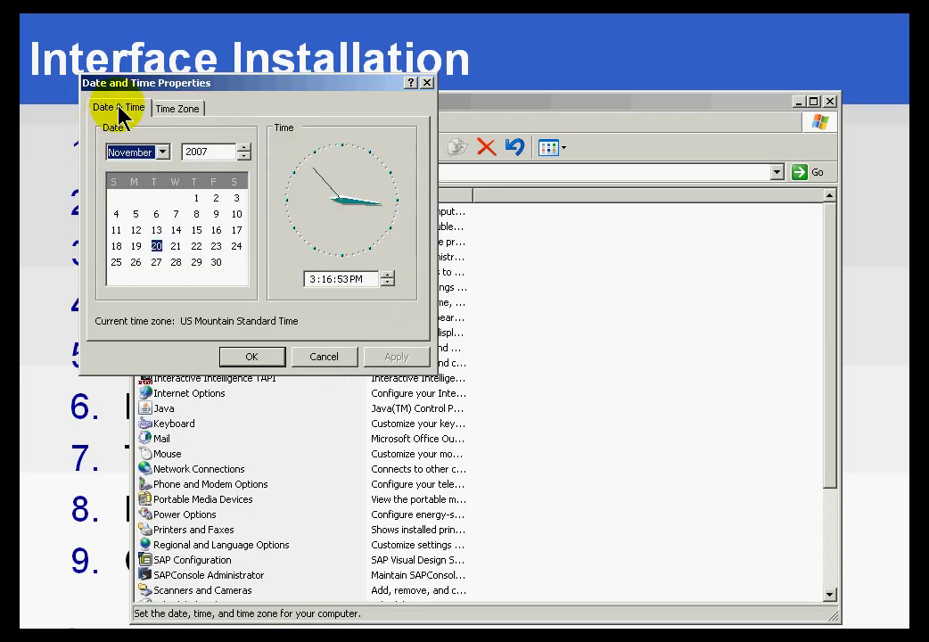
{"action": "left_click", "coordinate": [177, 111]}
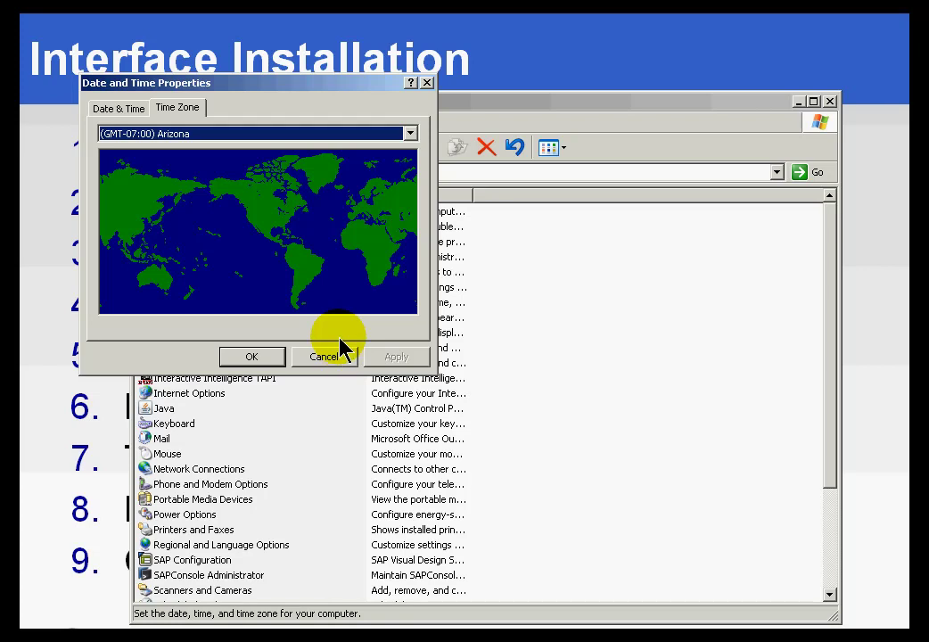
{"action": "left_click", "coordinate": [328, 358]}
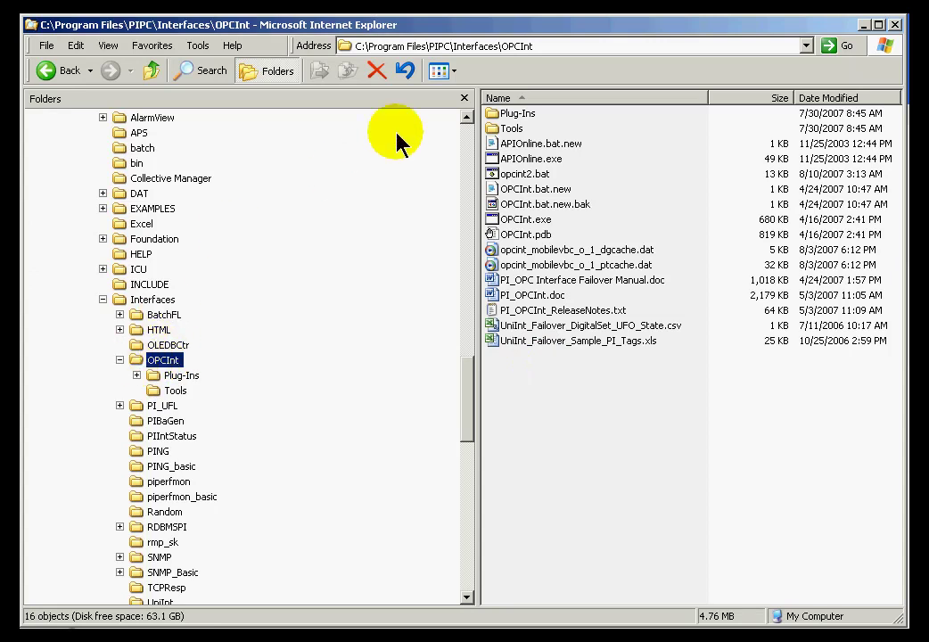
{"action": "left_click", "coordinate": [437, 45]}
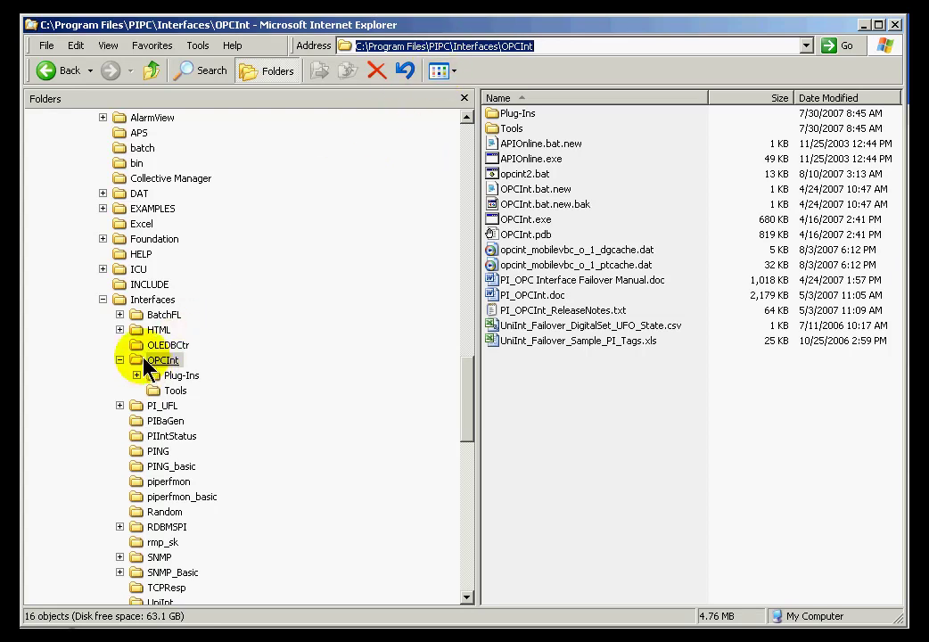
{"action": "left_click", "coordinate": [144, 300]}
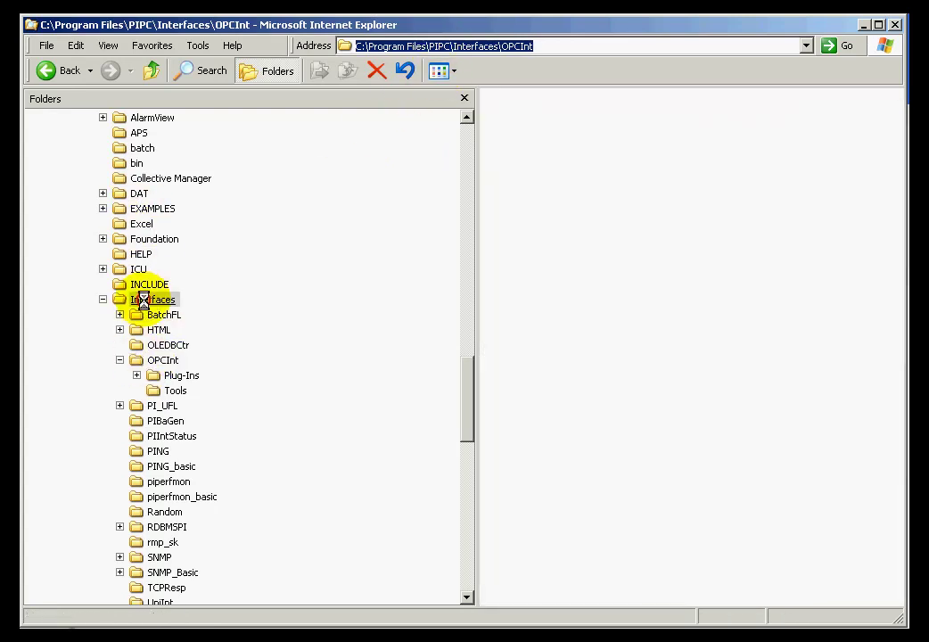
{"action": "left_click", "coordinate": [157, 361]}
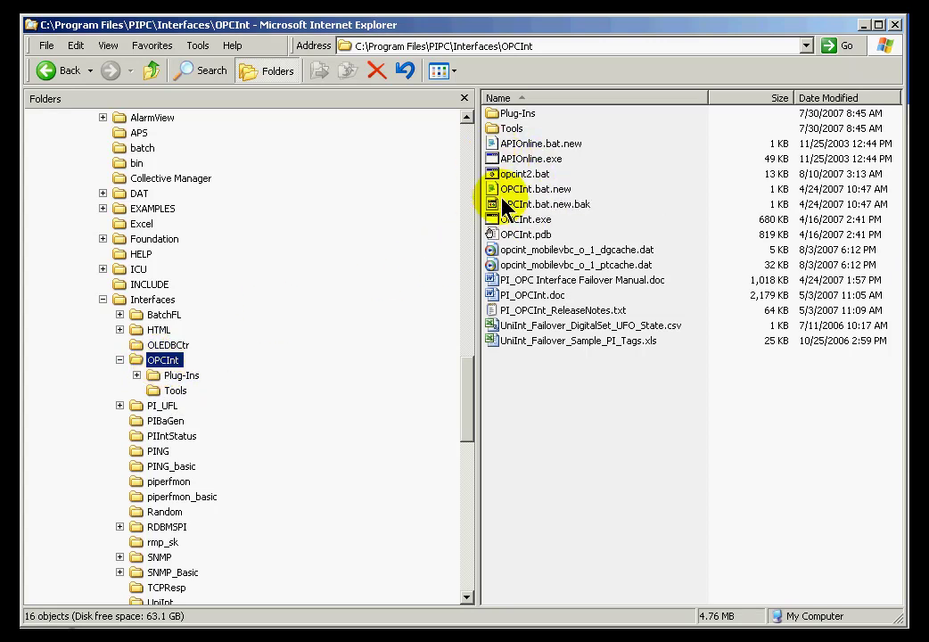
{"action": "mouse_move", "coordinate": [525, 220]}
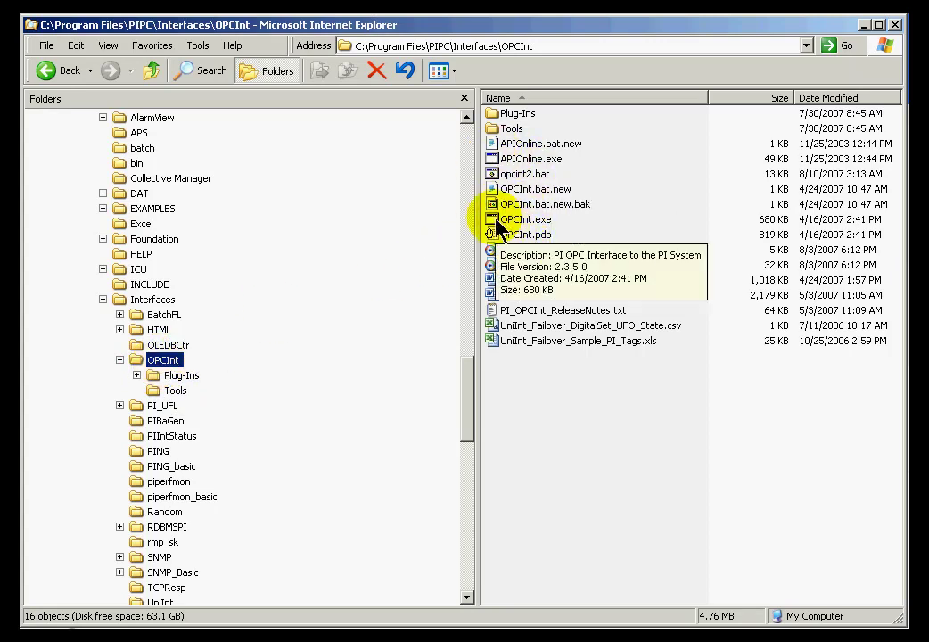
Check OPCInt.exe's file details, then select opcint2.bat and bring up its context menu.
{"action": "left_click", "coordinate": [540, 221]}
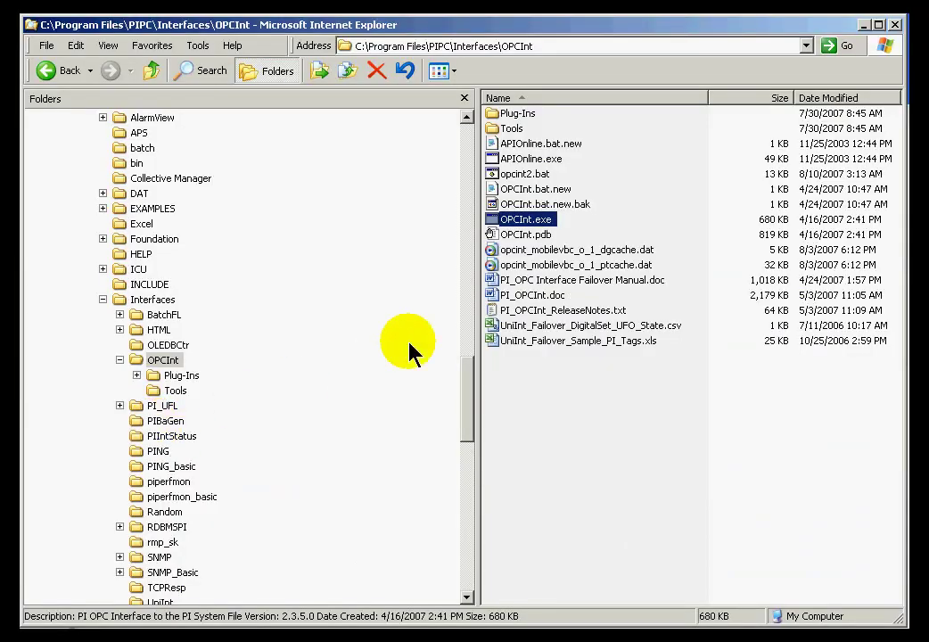
{"action": "double_click", "coordinate": [492, 174]}
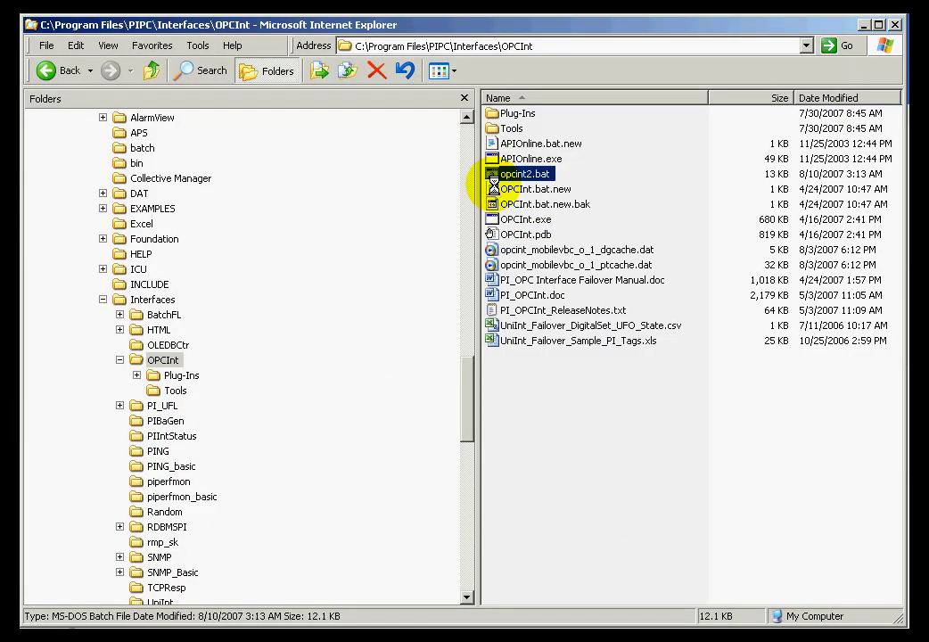
{"action": "right_click", "coordinate": [488, 174]}
Open opcint2.bat in Notepad and highlight the last opcint.exe line's /SERVER host and trailing parameters.
{"action": "left_click", "coordinate": [514, 193]}
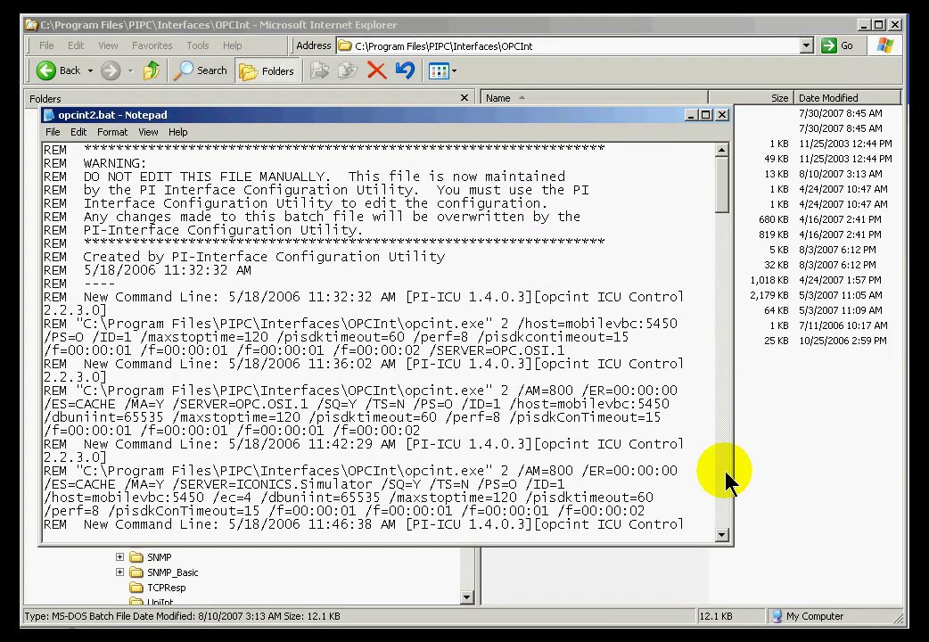
{"action": "key", "text": "ctrl+End"}
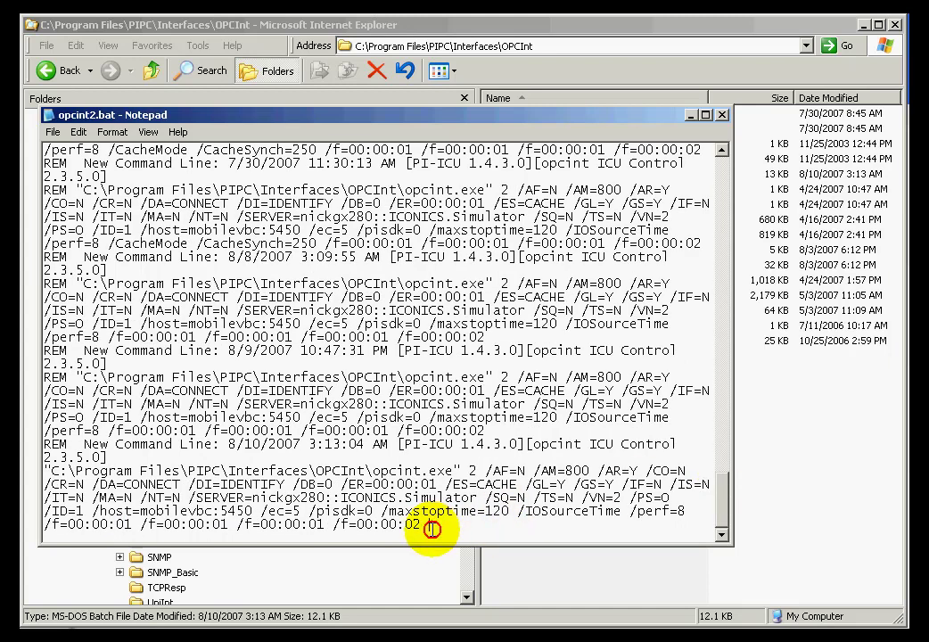
{"action": "left_click_drag", "start_coordinate": [422, 526], "coordinate": [26, 471]}
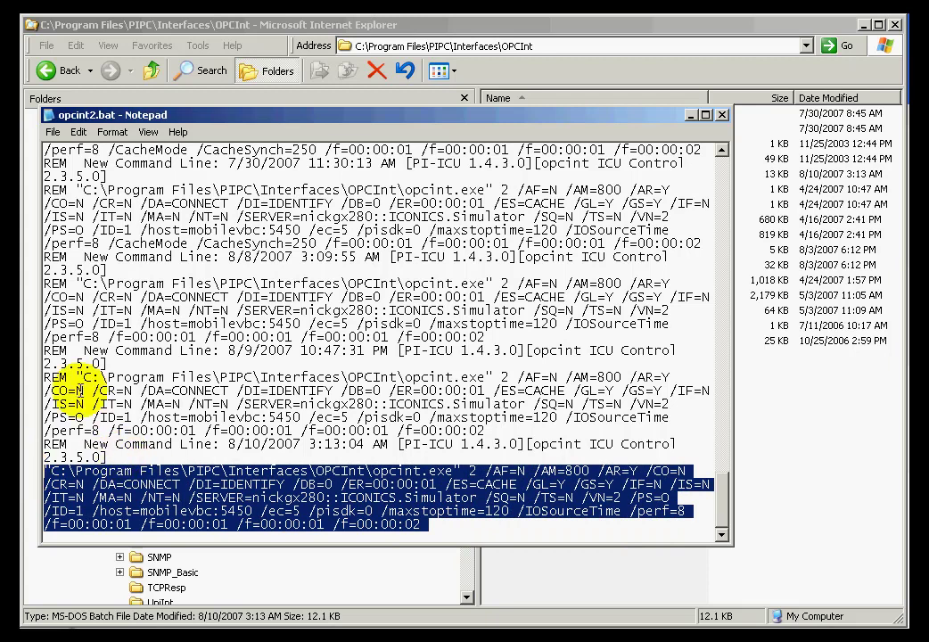
{"action": "left_click", "coordinate": [194, 464]}
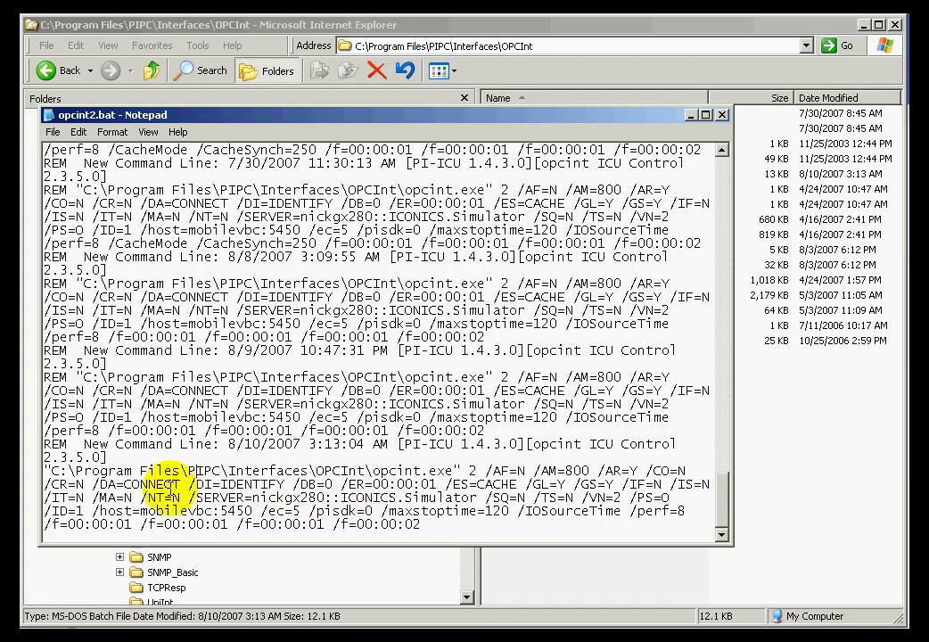
{"action": "left_click_drag", "start_coordinate": [189, 498], "coordinate": [463, 499]}
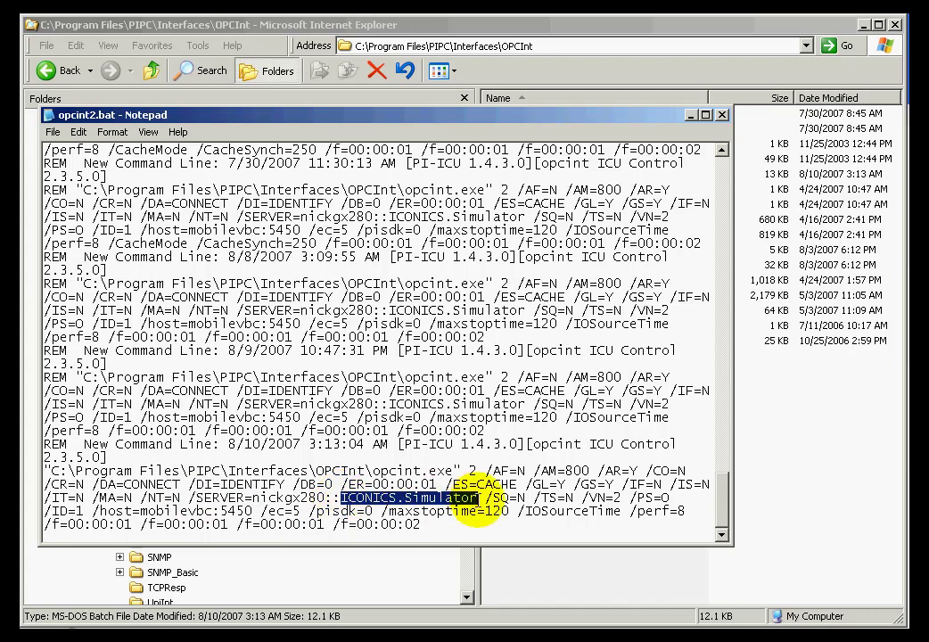
{"action": "double_click", "coordinate": [178, 511]}
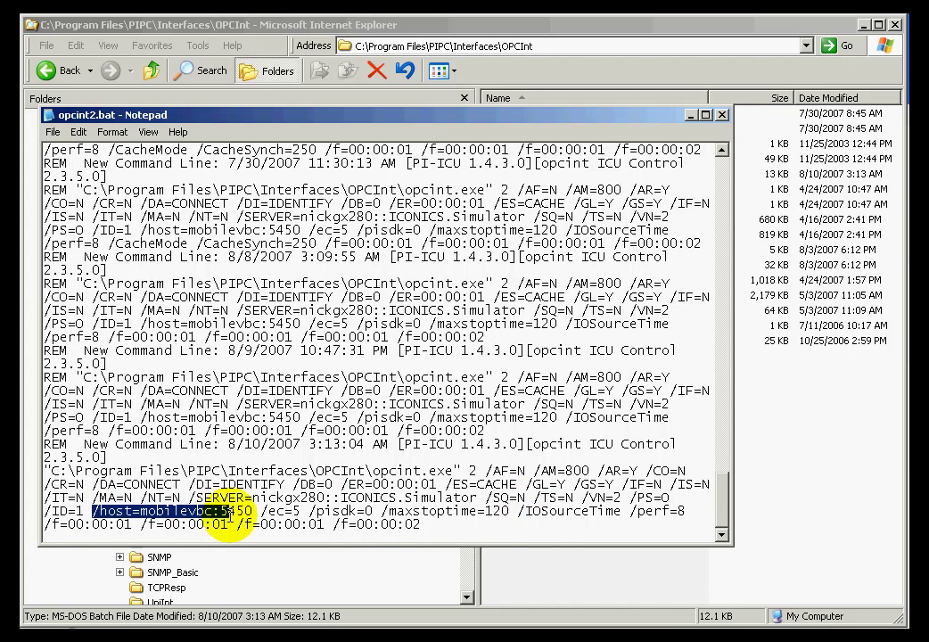
{"action": "left_click_drag", "start_coordinate": [452, 527], "coordinate": [116, 511]}
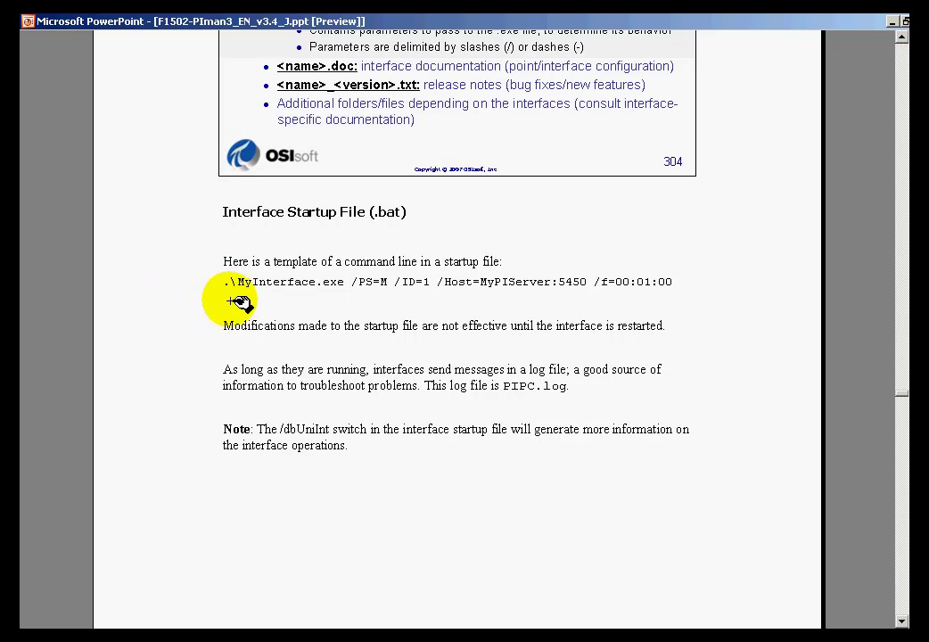
{"action": "left_click_drag", "start_coordinate": [238, 302], "coordinate": [367, 303]}
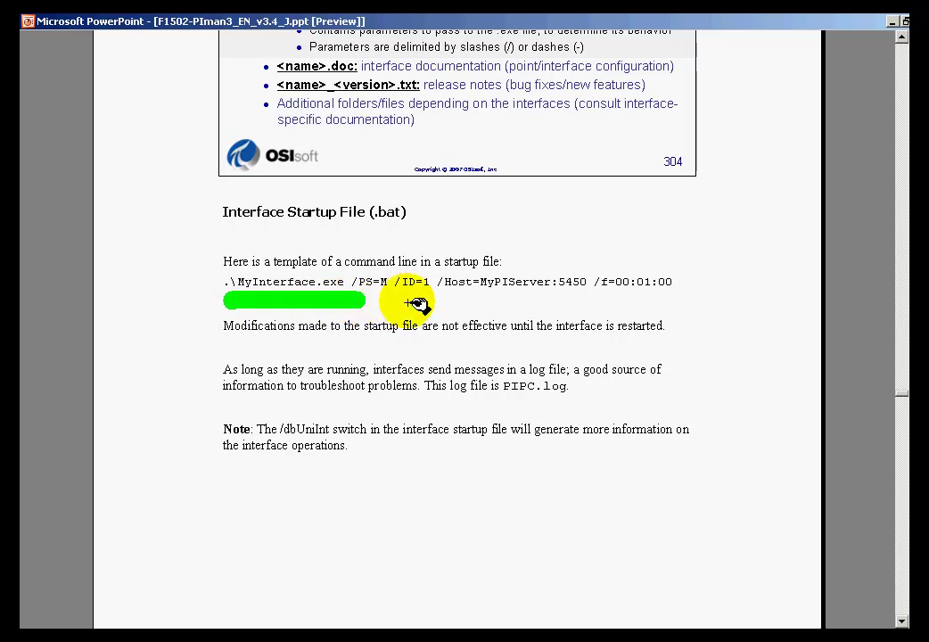
{"action": "key", "text": "ctrl+z"}
{"action": "left_click_drag", "start_coordinate": [343, 298], "coordinate": [443, 298]}
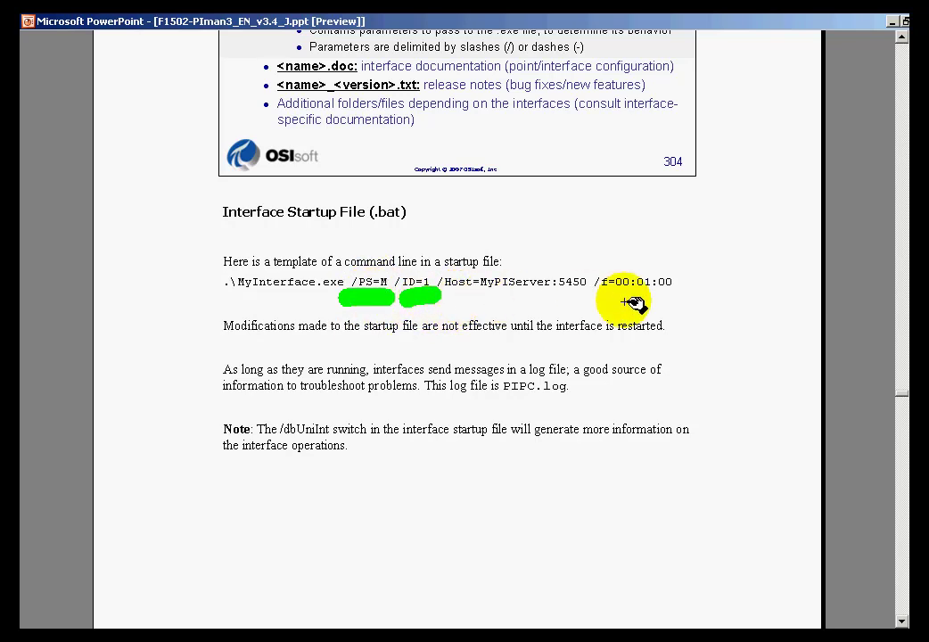
{"action": "left_click_drag", "start_coordinate": [588, 300], "coordinate": [694, 302]}
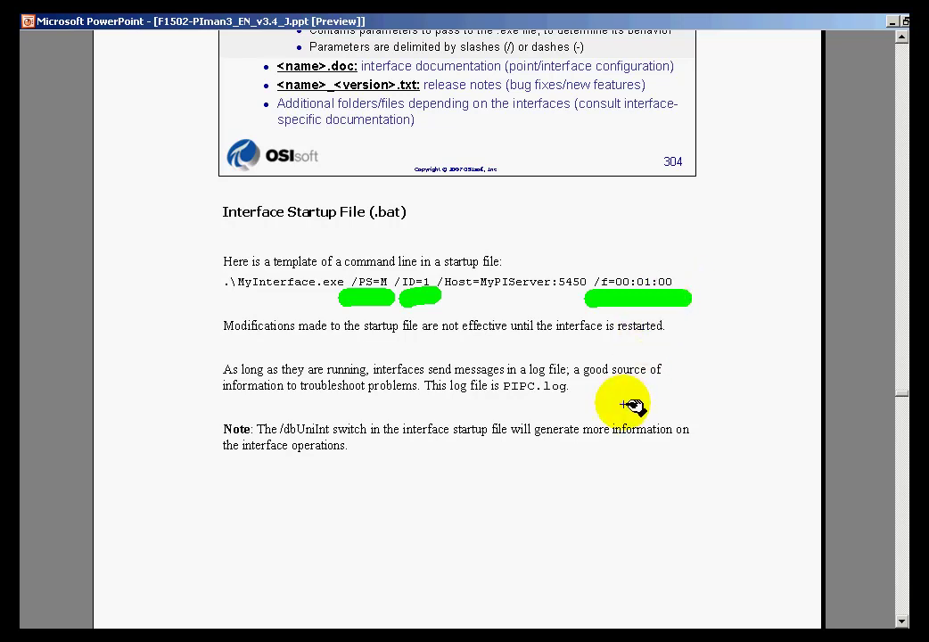
{"action": "key", "text": "Escape"}
{"action": "key", "text": "Page_Up"}
{"action": "key", "text": "Page_Down"}
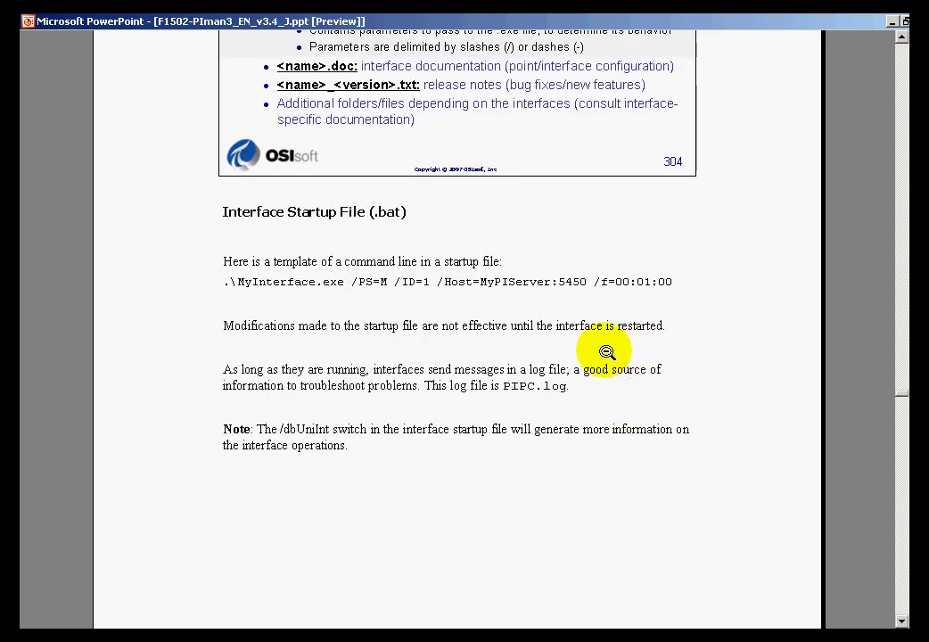
{"action": "scroll", "coordinate": [598, 330], "scroll_direction": "up", "scroll_amount": 1}
Test highlighter marks on 'interface documentation' and the release notes bullet, erasing each one.
{"action": "scroll", "coordinate": [187, 114], "scroll_direction": "up", "scroll_amount": 1}
{"action": "scroll", "coordinate": [179, 134], "scroll_direction": "up", "scroll_amount": 2}
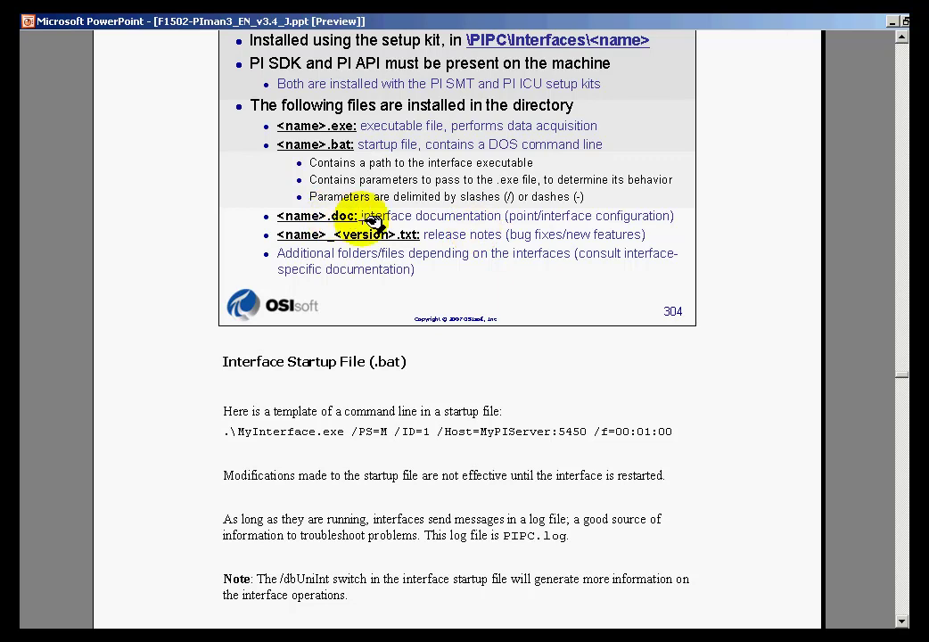
{"action": "left_click_drag", "start_coordinate": [360, 215], "coordinate": [504, 215]}
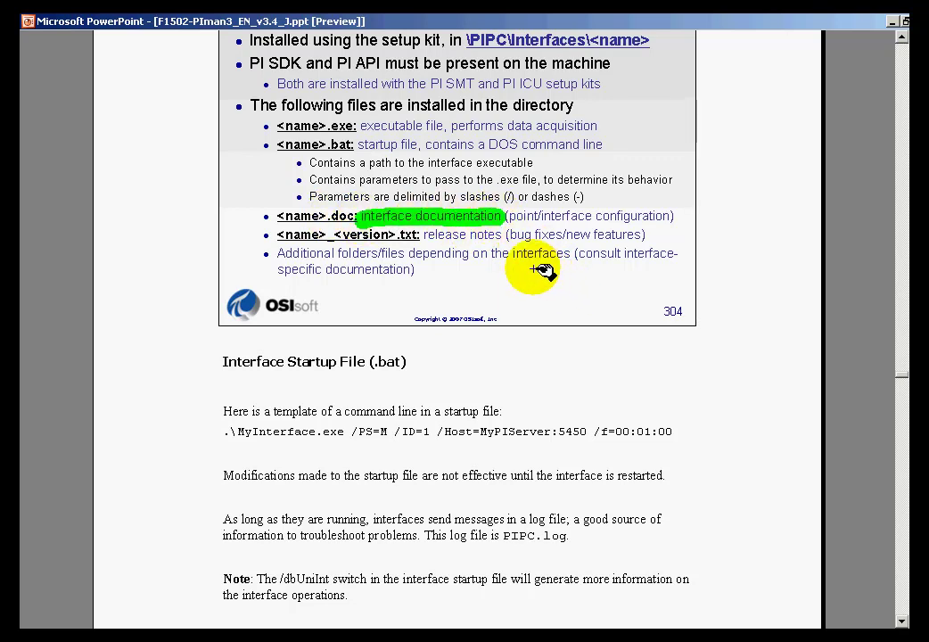
{"action": "key", "text": "e"}
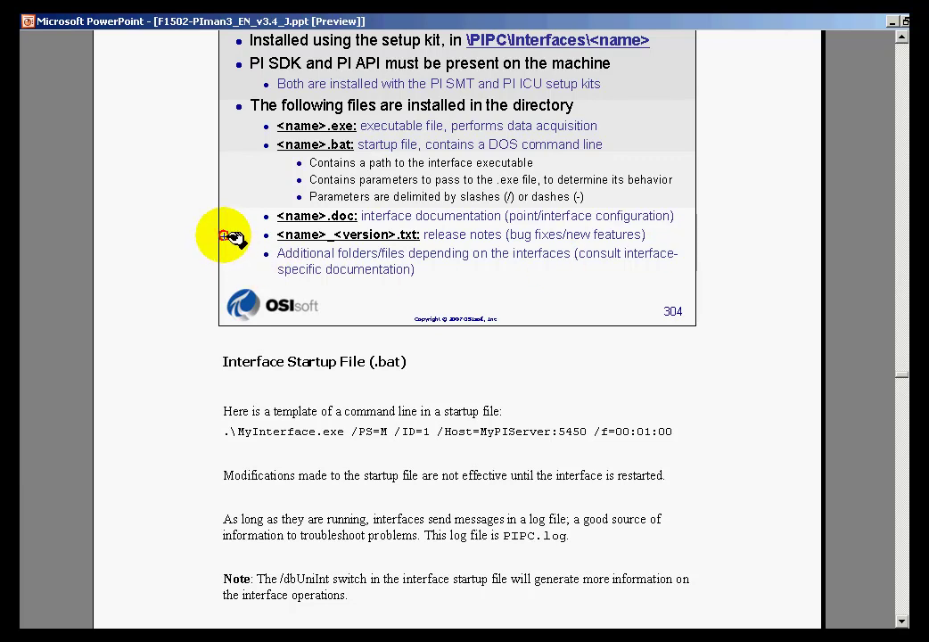
{"action": "left_click_drag", "start_coordinate": [225, 235], "coordinate": [250, 235]}
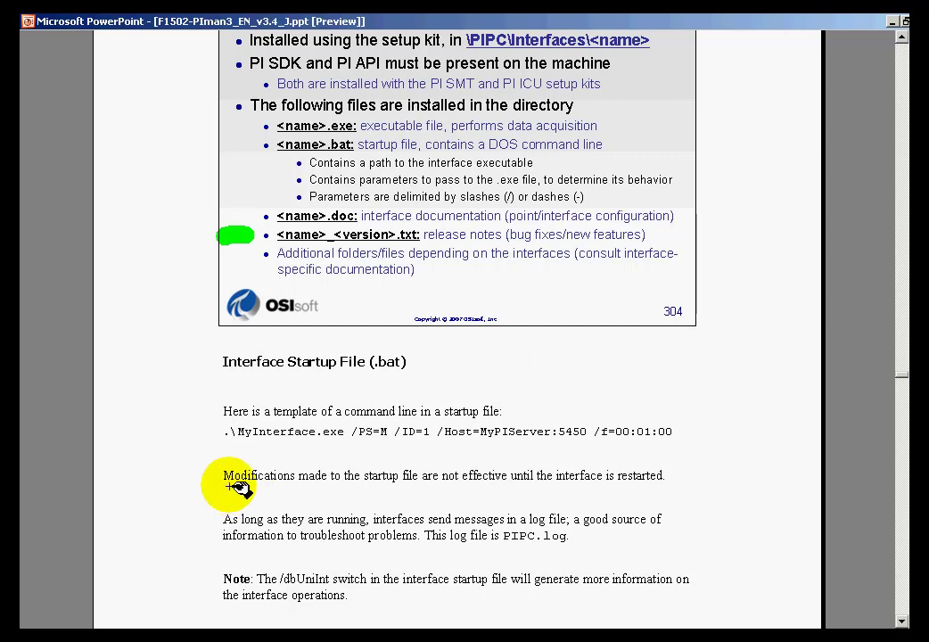
{"action": "key", "text": "e"}
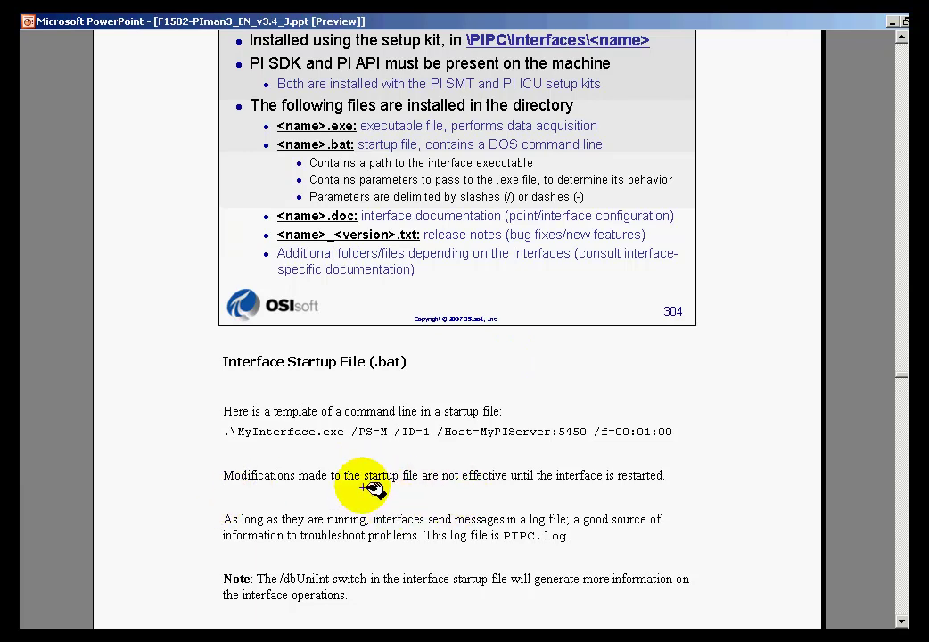
Highlight 'startup file are', undo it, then mark the <name>.bat startup file entry.
{"action": "left_click_drag", "start_coordinate": [358, 475], "coordinate": [437, 476]}
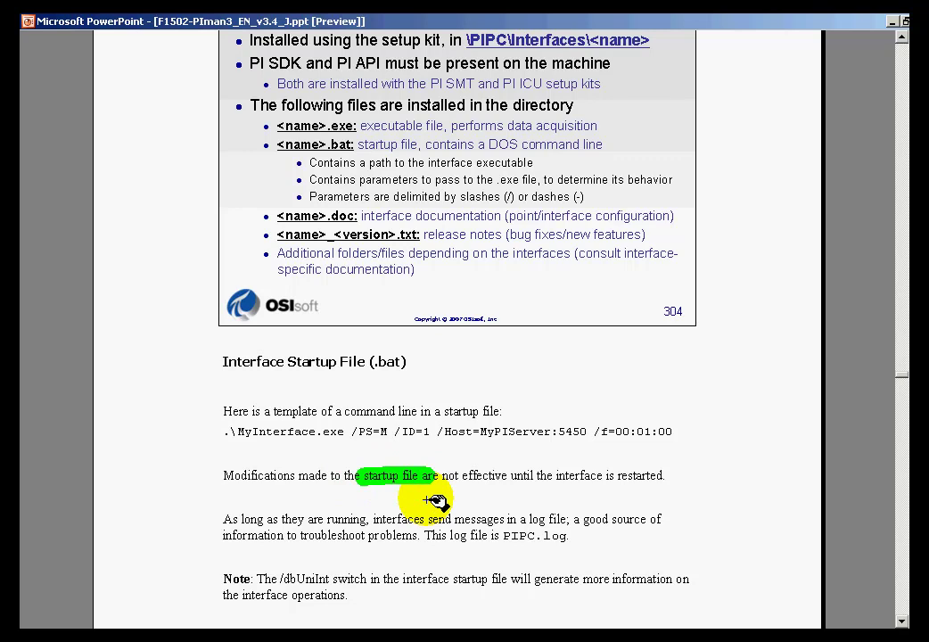
{"action": "key", "text": "ctrl+z"}
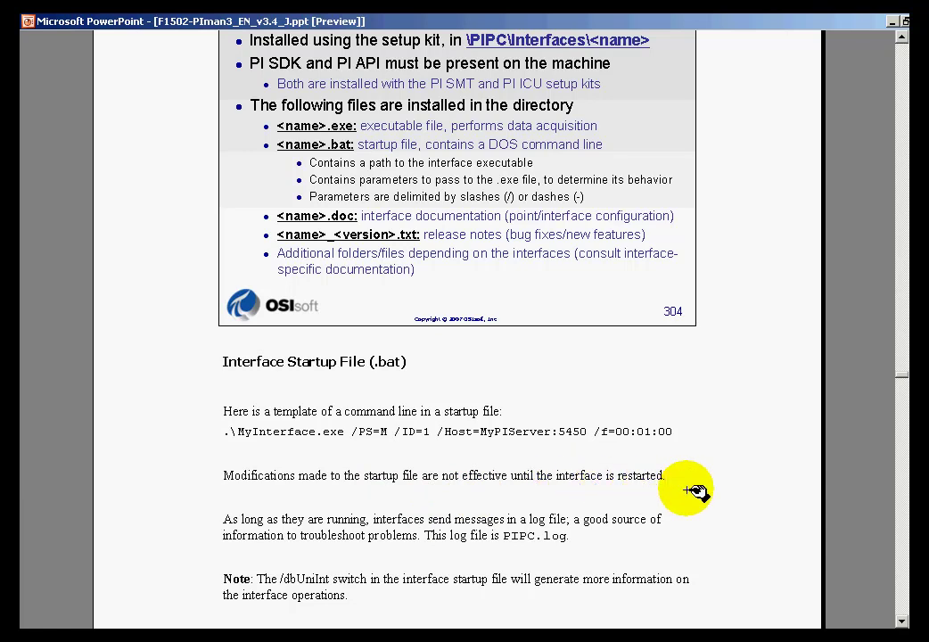
{"action": "left_click_drag", "start_coordinate": [256, 147], "coordinate": [357, 144]}
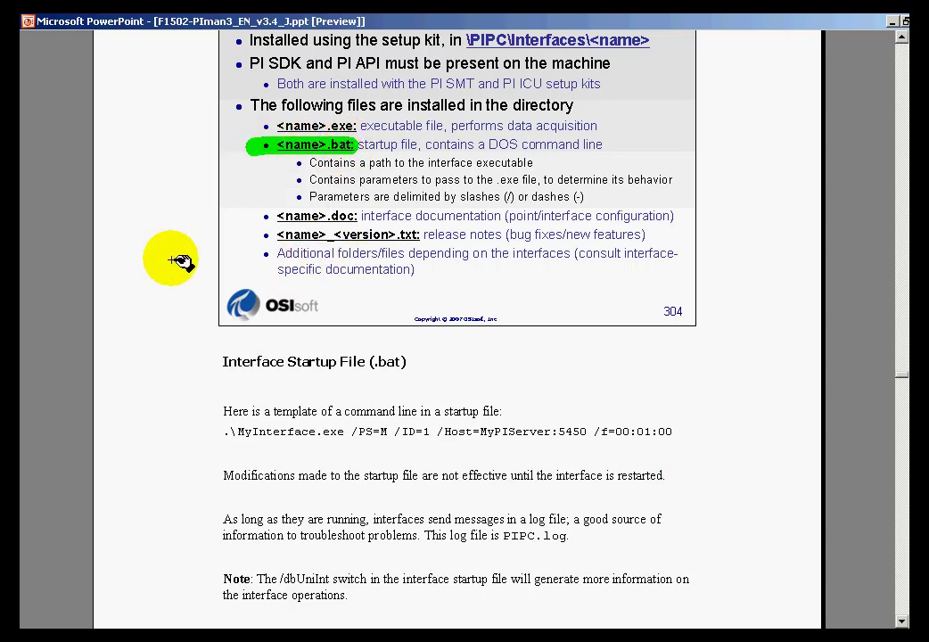